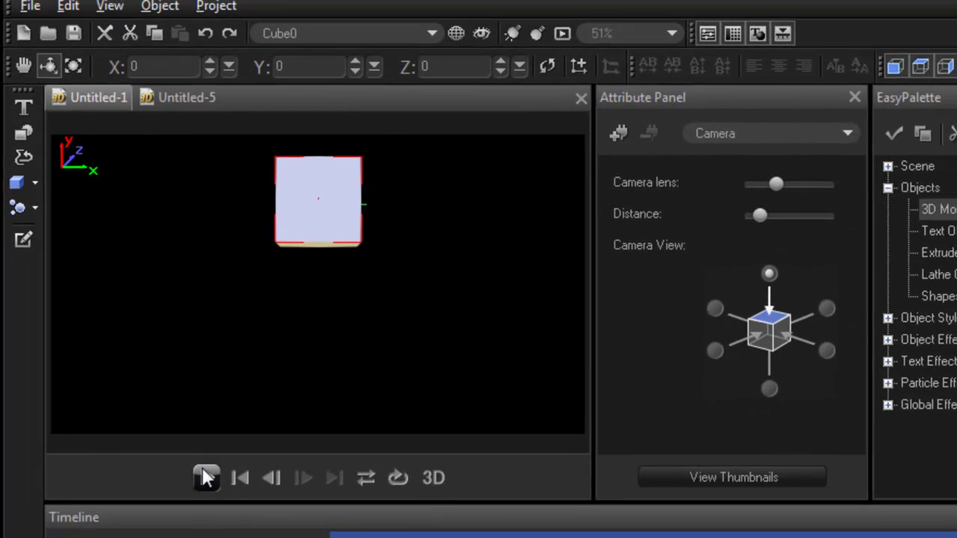
Step: Create a new scene, add the 25×25×25 cube Cube8, and display it as wireframe
click(23, 33)
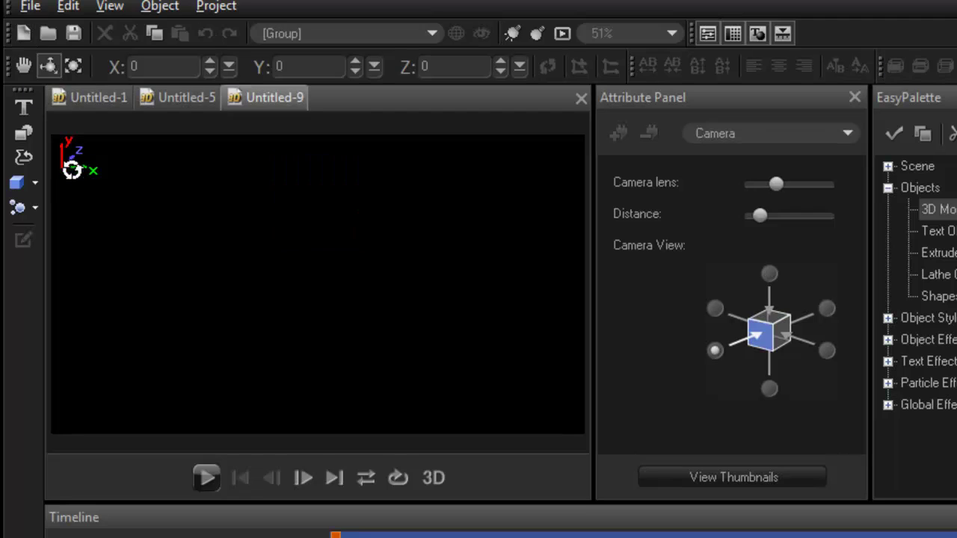
click(23, 186)
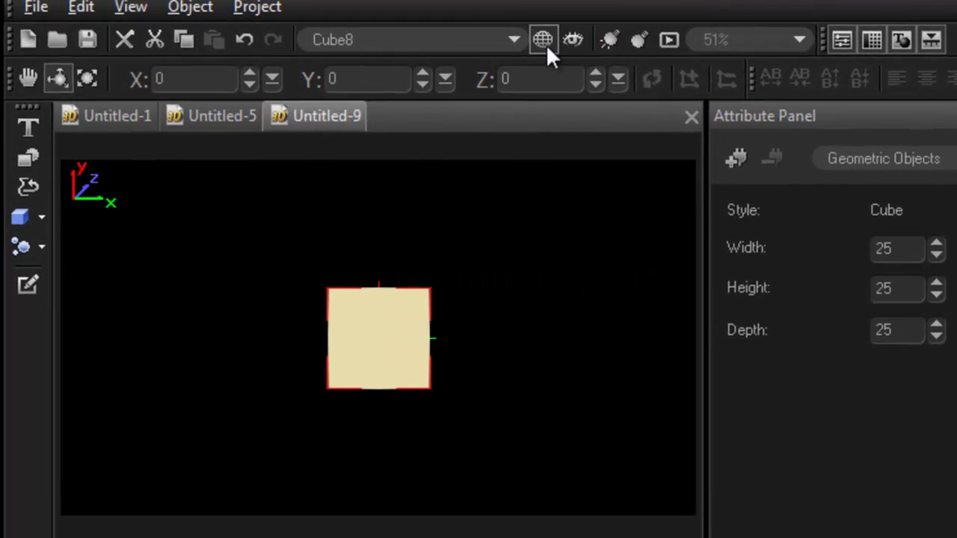
click(456, 33)
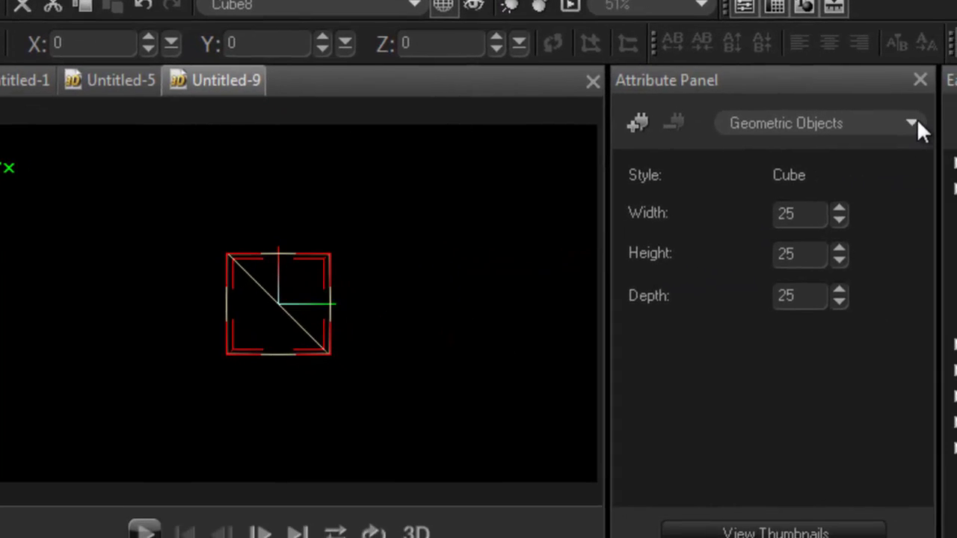
Step: Set the camera to the top view of Cube8 and turn wireframe off for solid shading
click(912, 124)
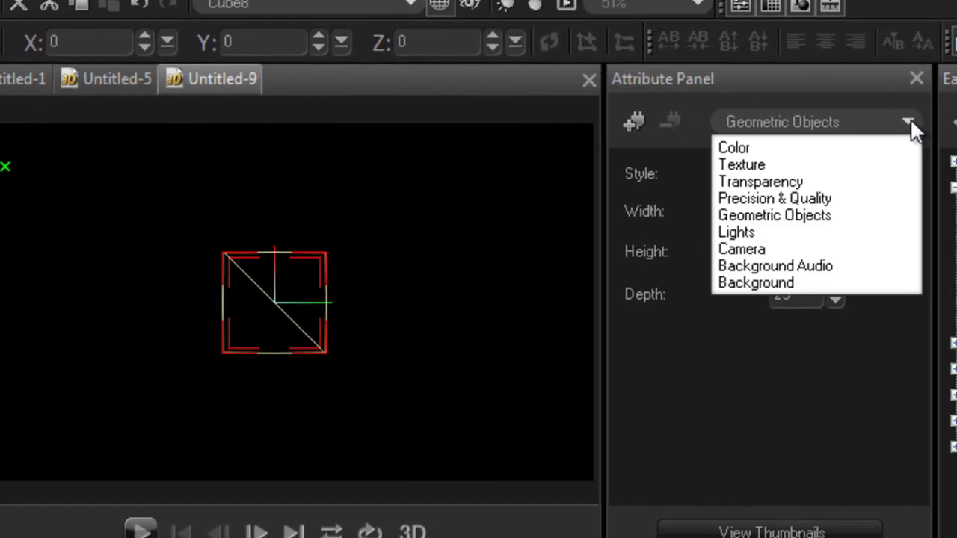
click(779, 250)
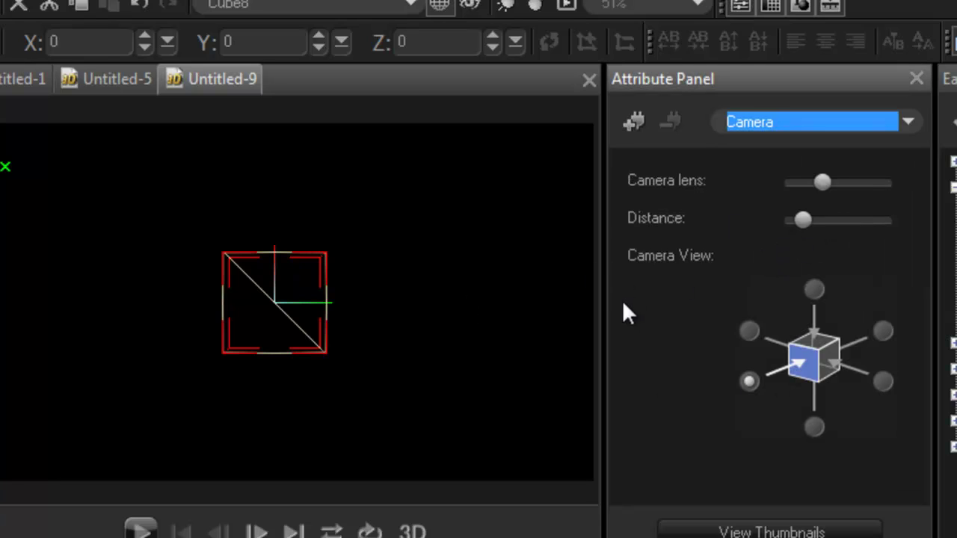
click(820, 289)
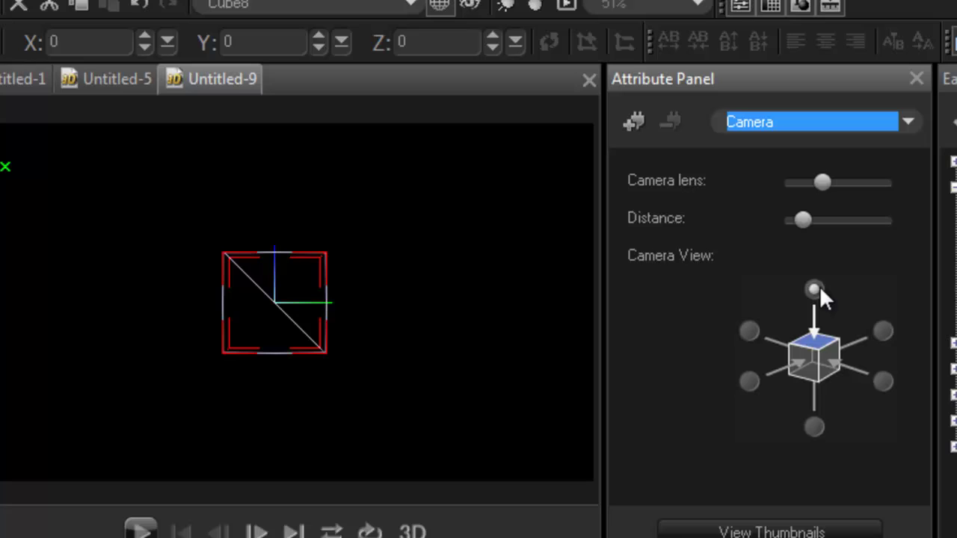
click(749, 380)
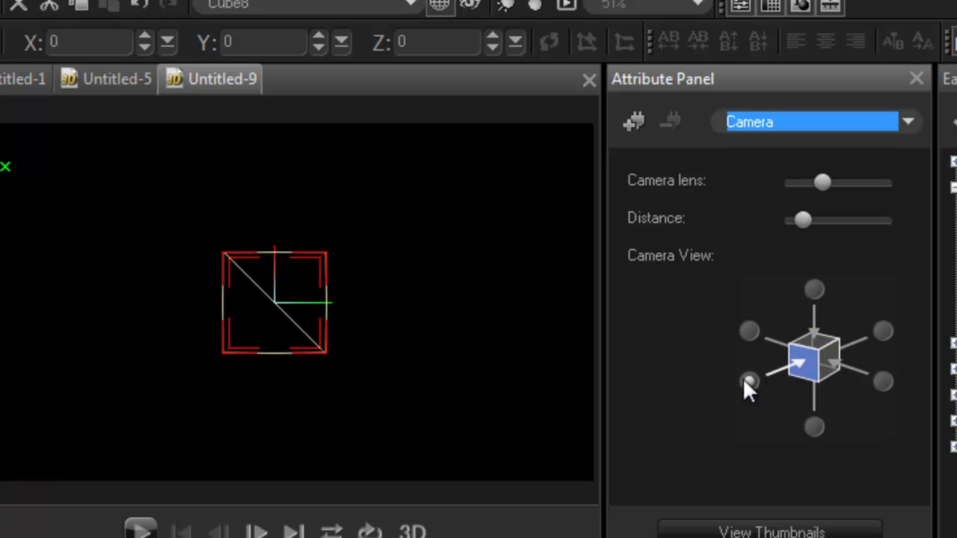
click(813, 290)
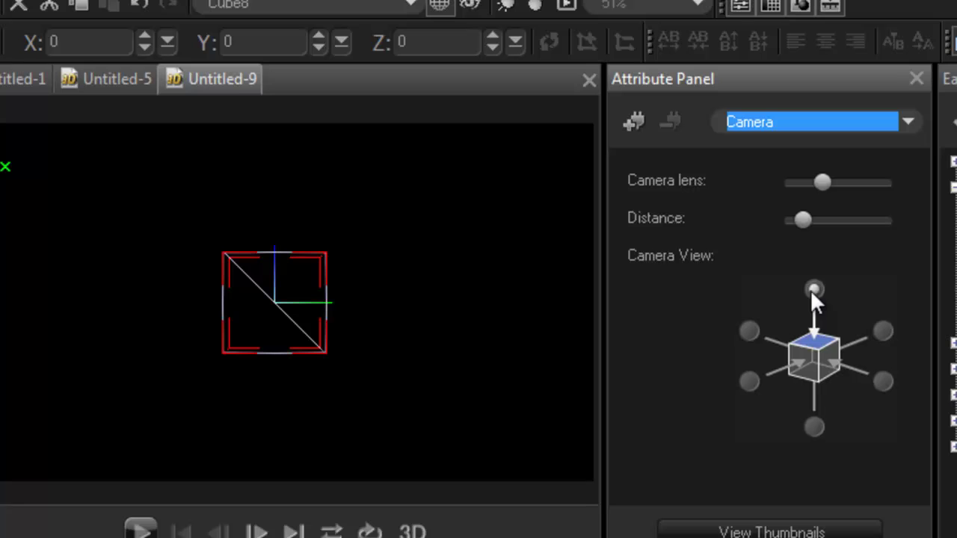
click(439, 6)
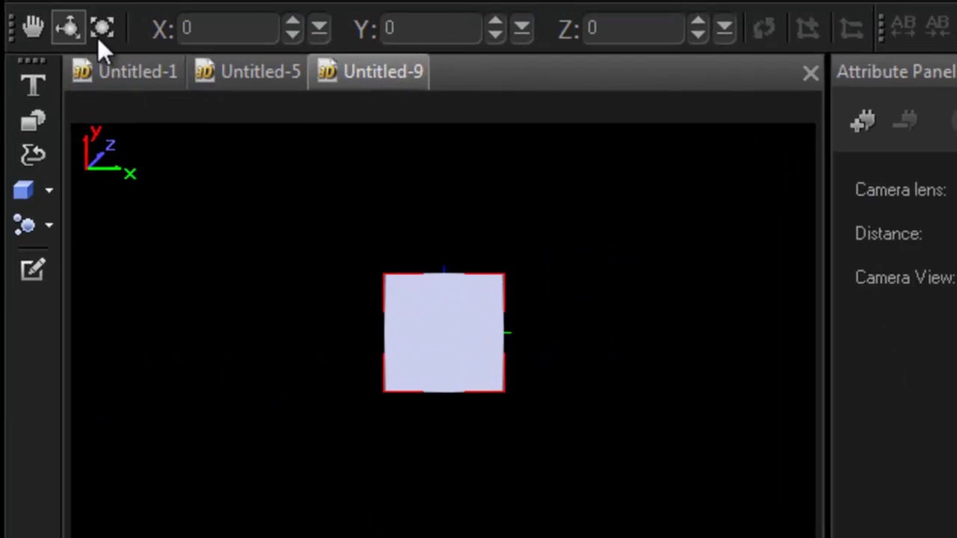
Step: With the Move Object tool, set Cube8's Z position to 100
click(35, 32)
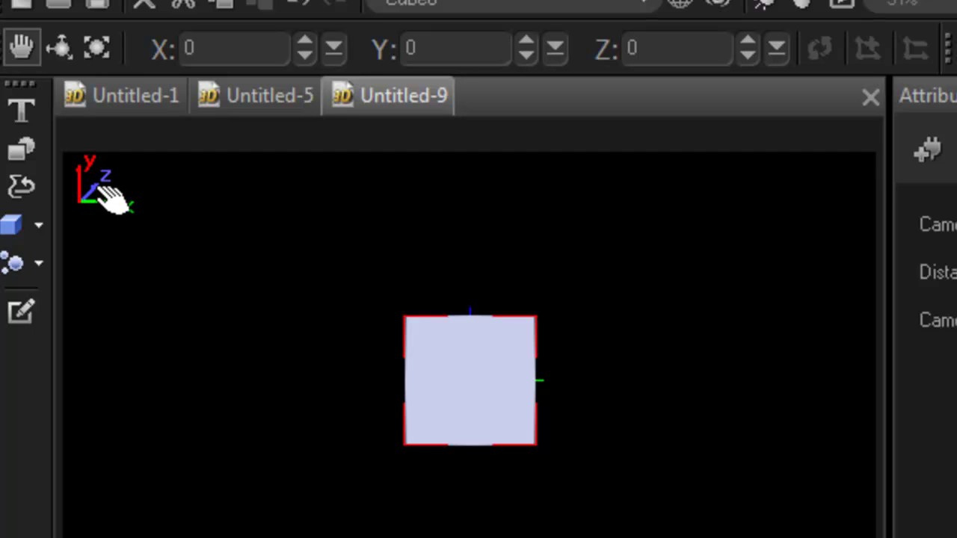
click(657, 48)
text(100)
key(Return)
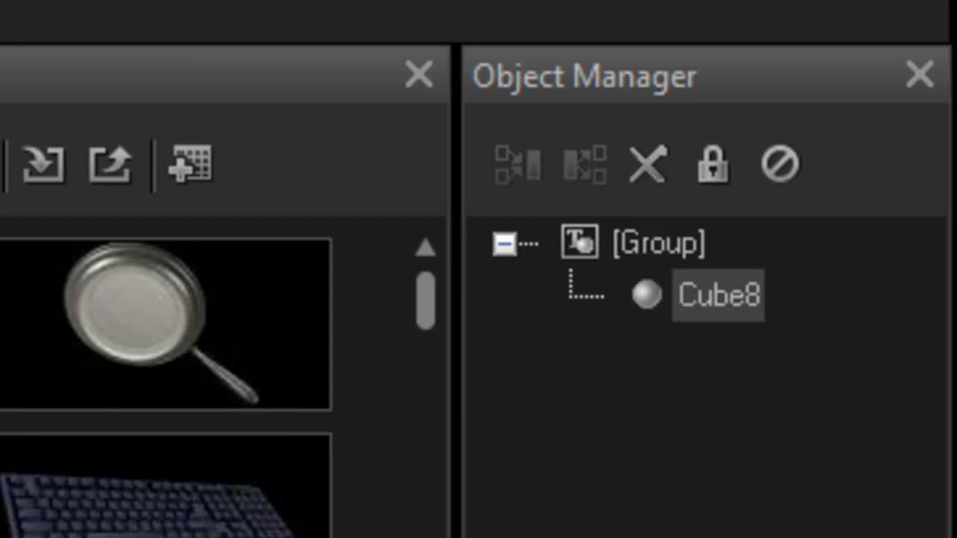
Step: Keyframe the [Group]'s Y orientation to 360 at frame 75, then play the orbit
click(656, 251)
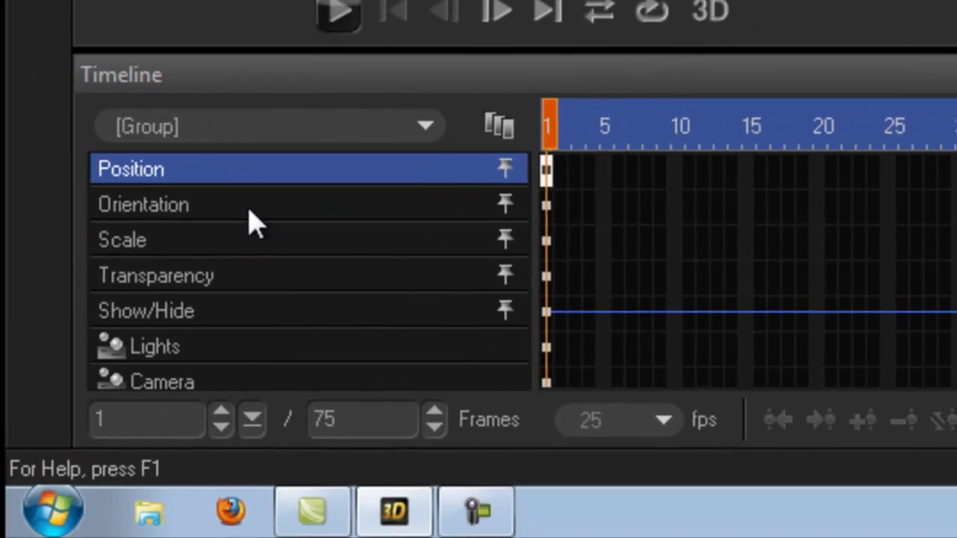
click(250, 211)
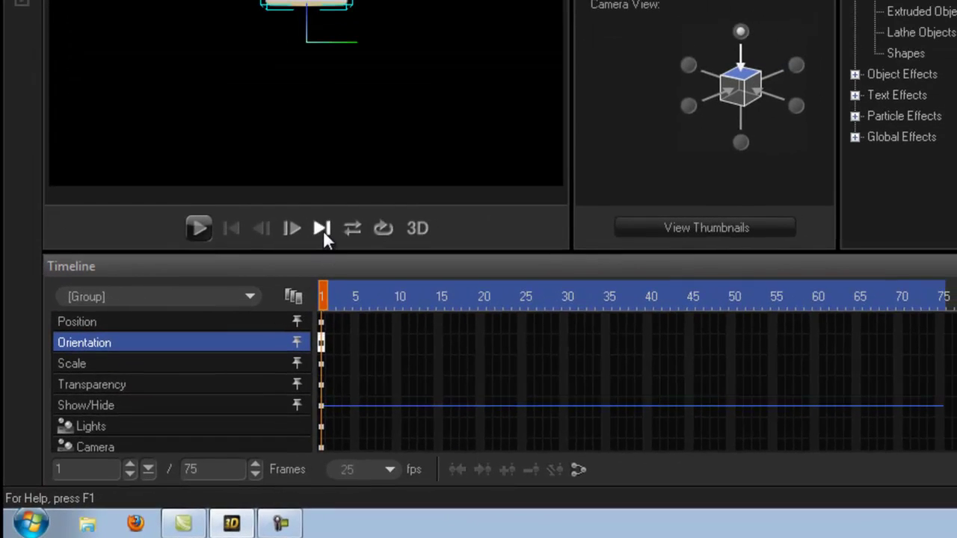
click(322, 229)
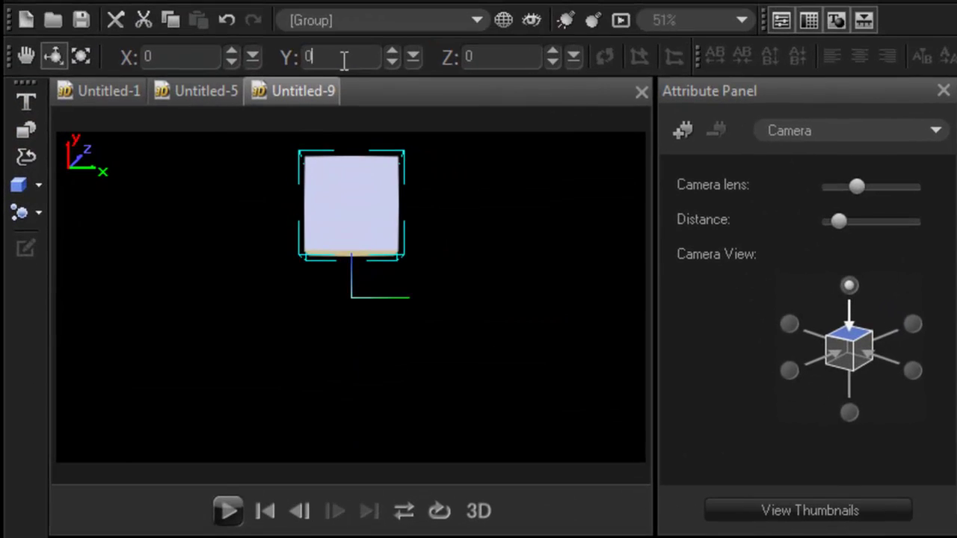
drag(343, 60, 290, 60)
text(360)
key(Return)
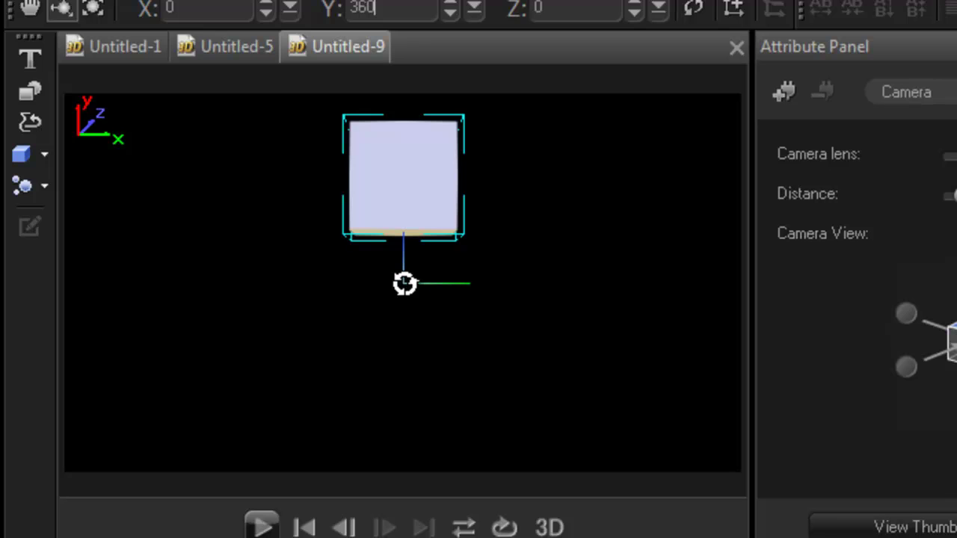
click(261, 526)
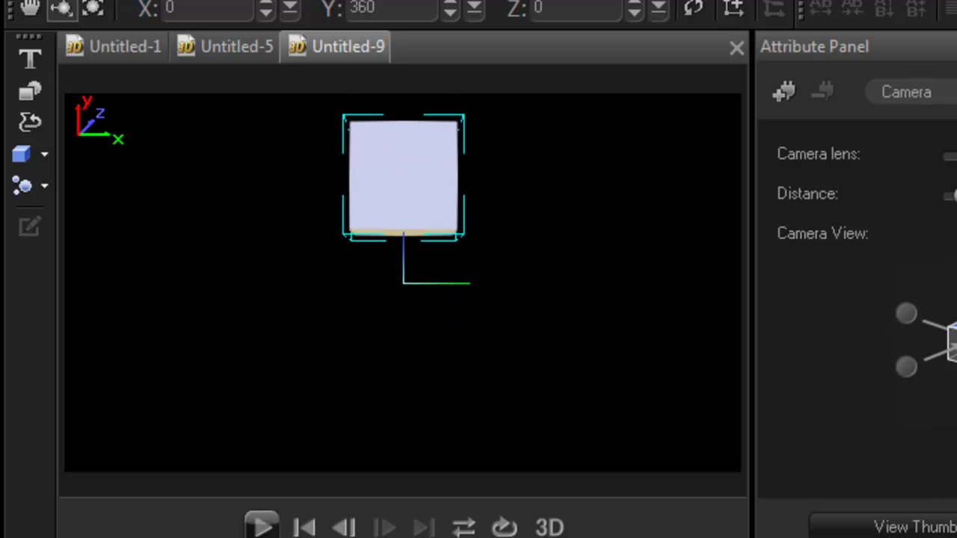
Step: Switch to the front camera view and play the orbiting cube animation
click(906, 367)
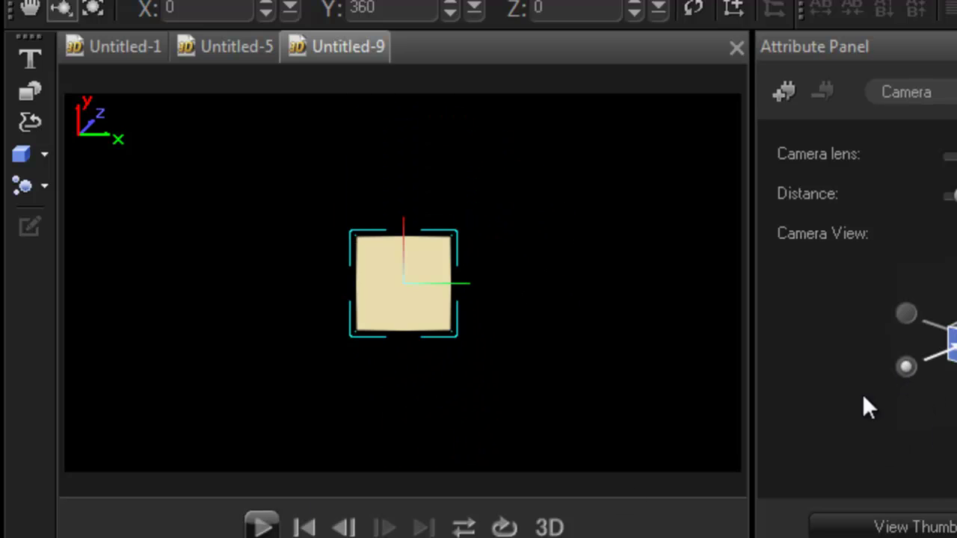
click(261, 526)
Step: Close Untitled-9 without saving, start a new scene, and add a 25×25×25 cube
click(737, 48)
click(941, 461)
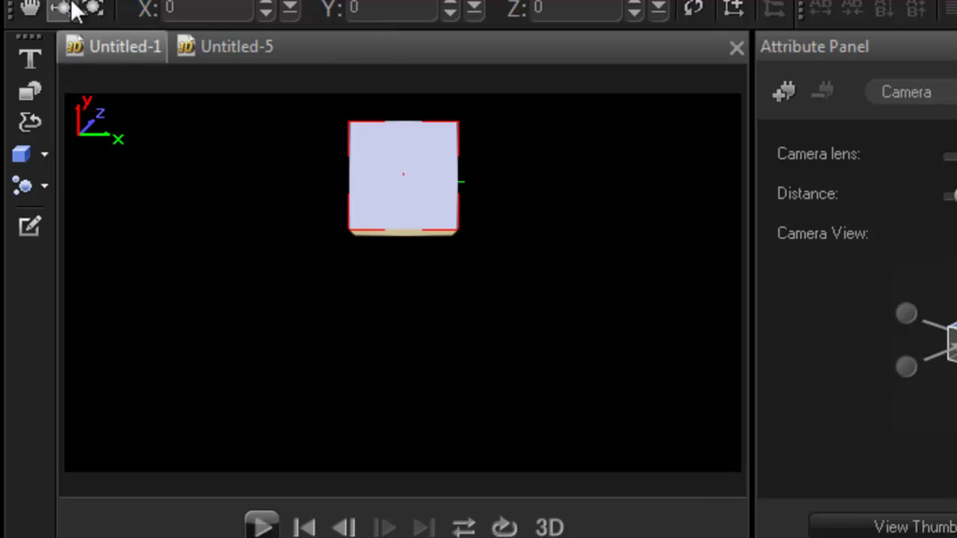
key(ctrl+n)
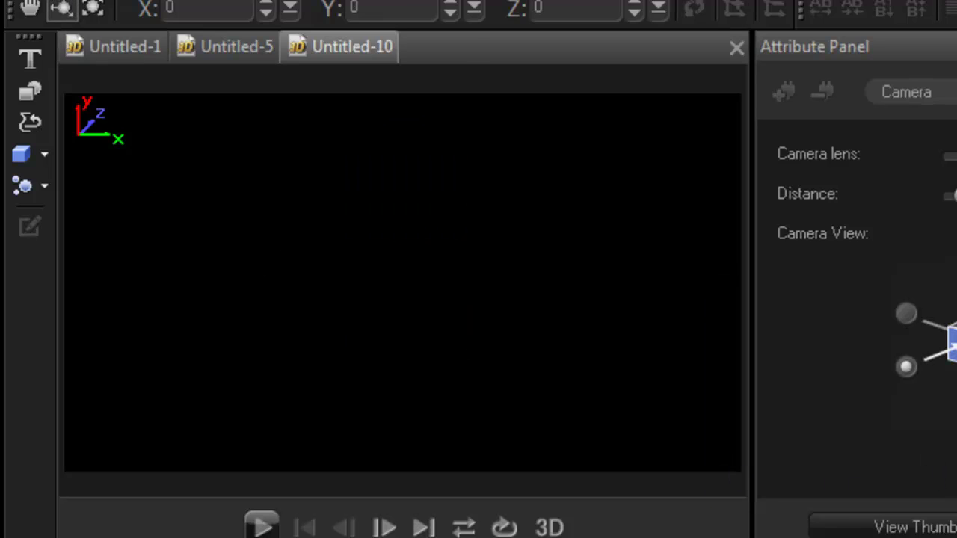
click(20, 154)
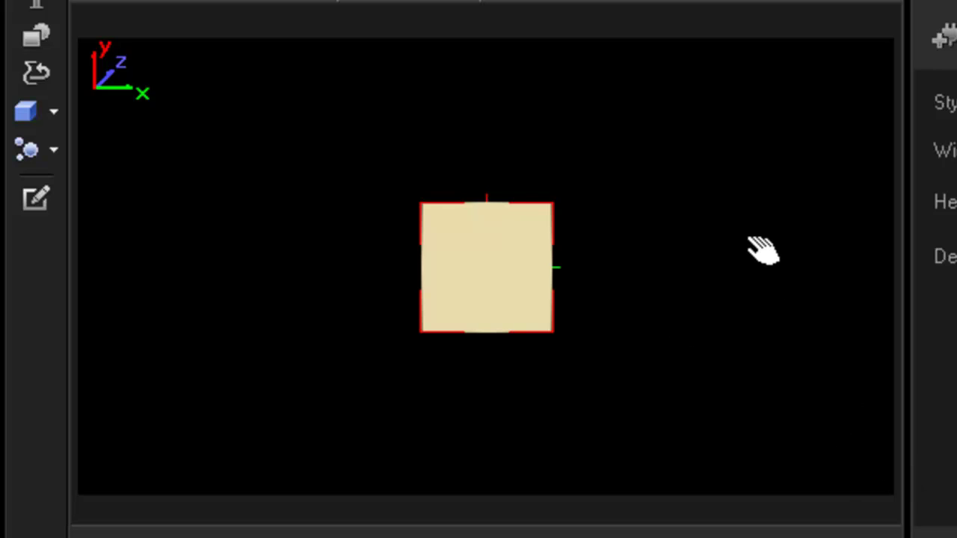
Step: Drag the cube around the viewport until it rests left of centre
drag(763, 251, 607, 280)
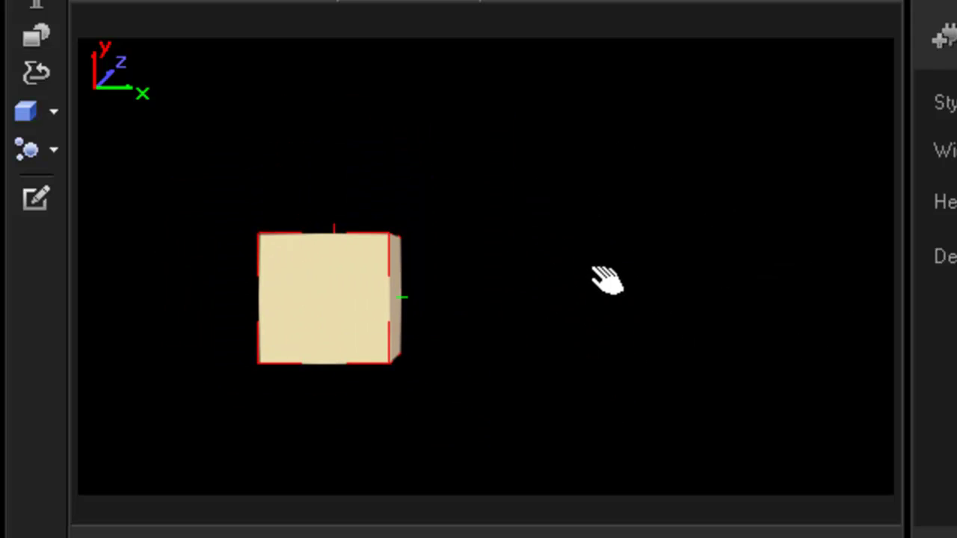
scroll(680, 177, down, 2)
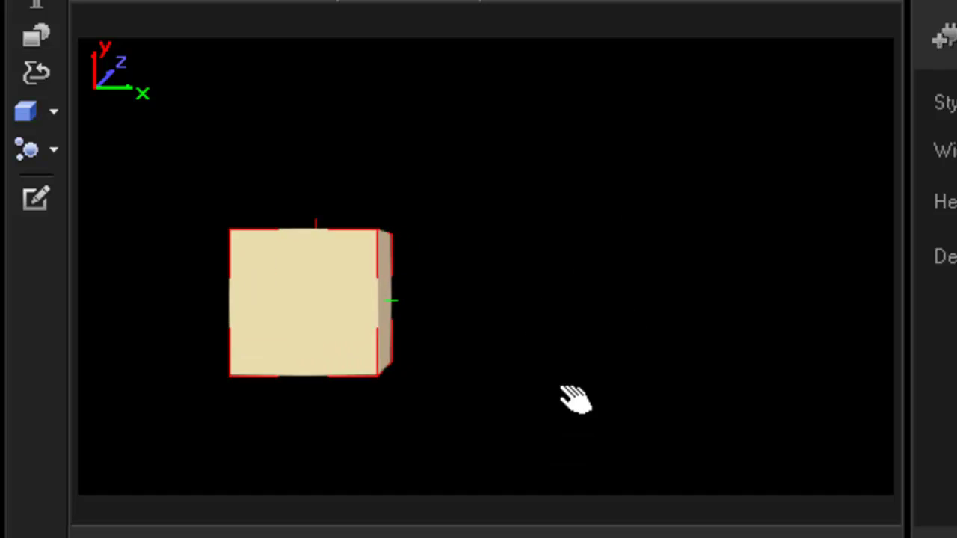
drag(604, 455, 571, 372)
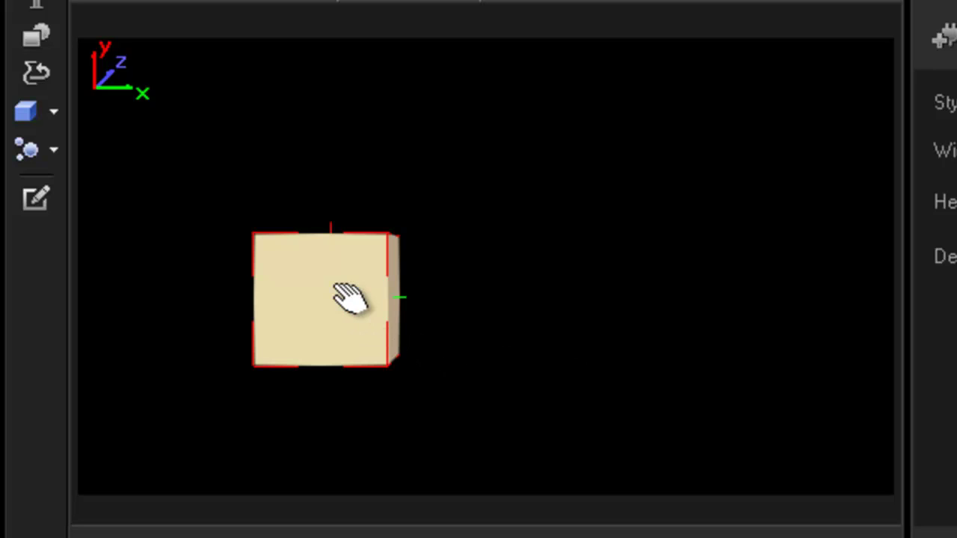
drag(348, 294, 201, 247)
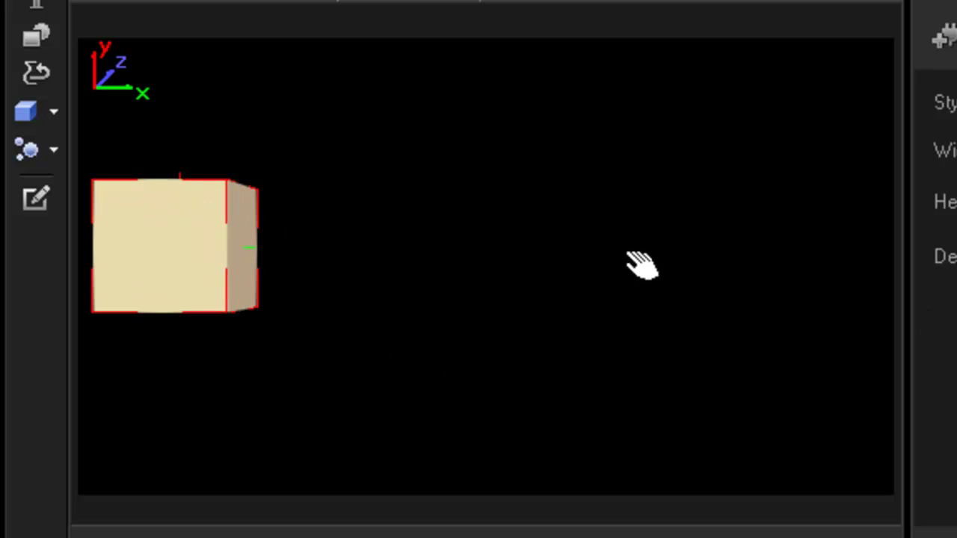
drag(403, 299, 490, 327)
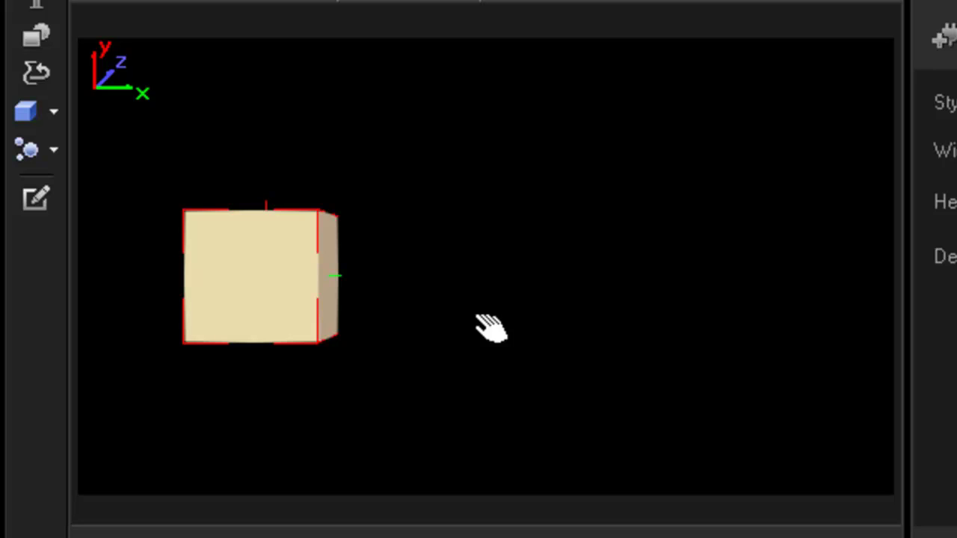
Step: Drag the cube horizontally, then straight down, then sideways into the lower left
mouse_move(478, 326)
mouse_down()
mouse_move(953, 321)
mouse_move(448, 334)
mouse_move(953, 333)
mouse_move(416, 341)
mouse_move(908, 332)
mouse_move(347, 325)
mouse_move(833, 320)
mouse_move(479, 335)
mouse_up()
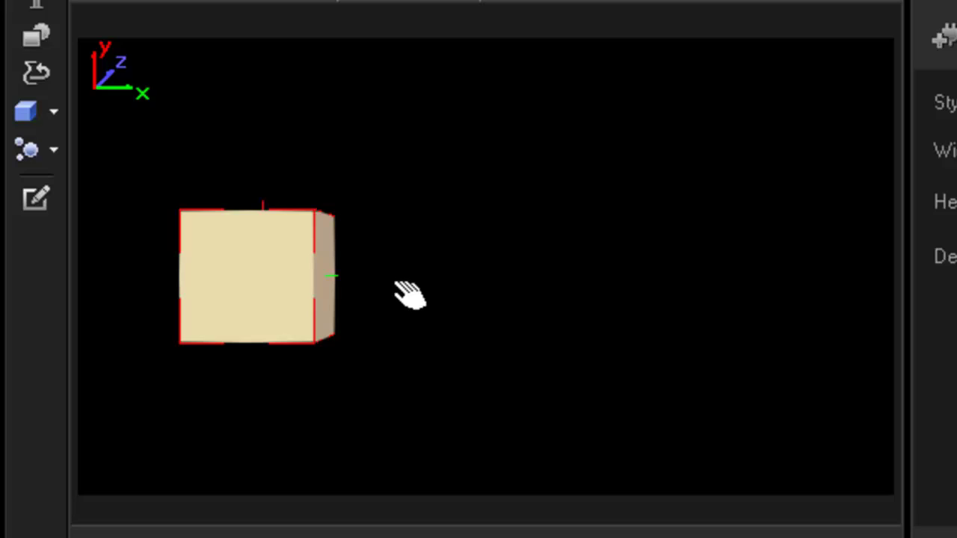
drag(410, 295, 557, 366)
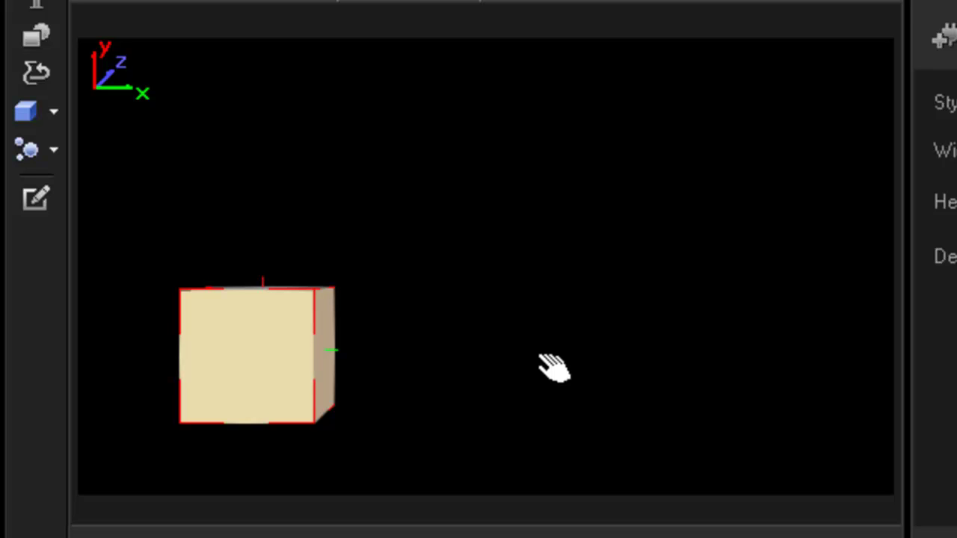
drag(554, 366, 577, 423)
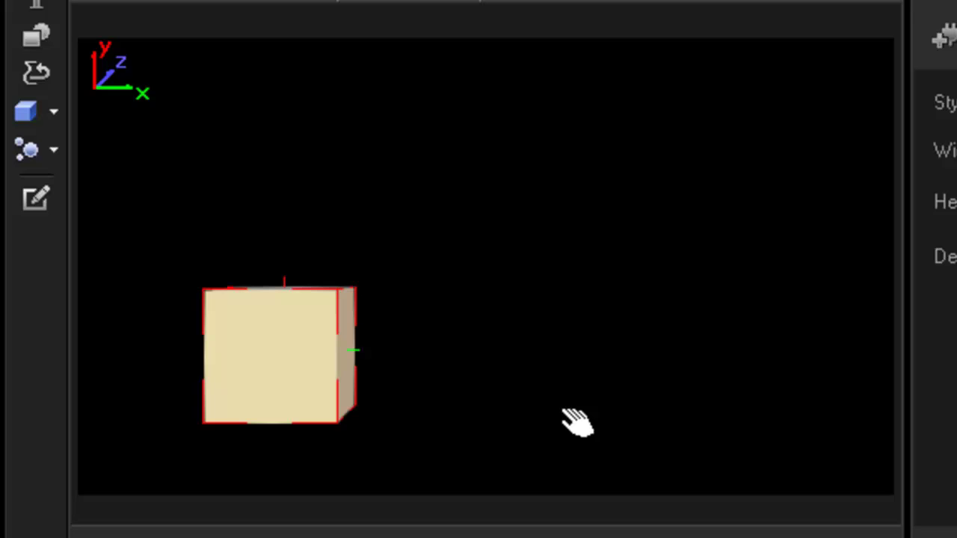